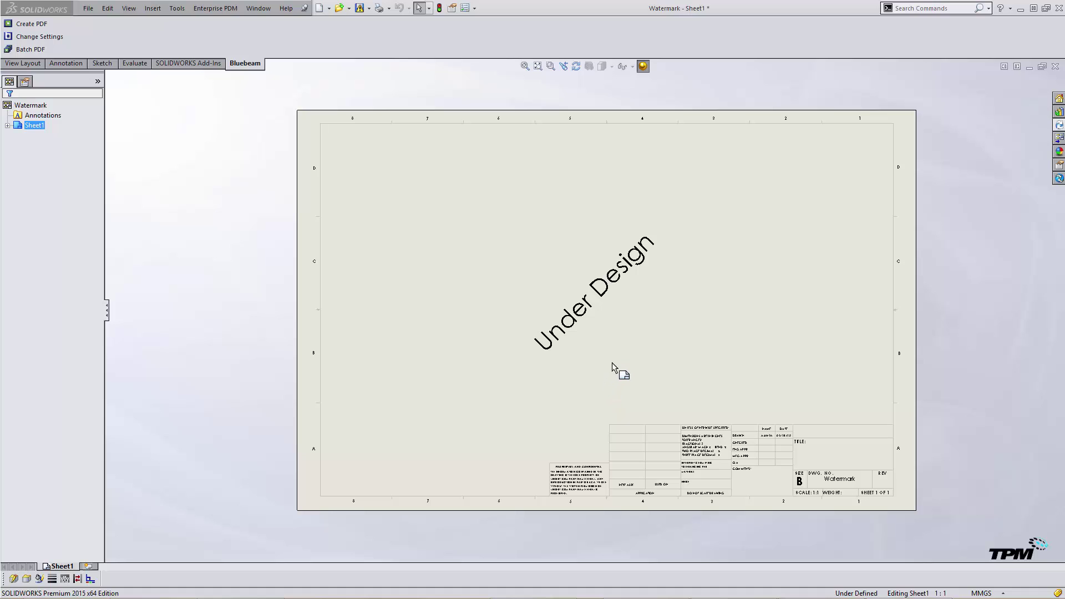
Select the Under Design watermark note and view its Link to Property list from the current document.
{"action": "middle_click_drag", "start_coordinate": [603, 338], "coordinate": [597, 331]}
{"action": "mouse_move", "coordinate": [574, 311]}
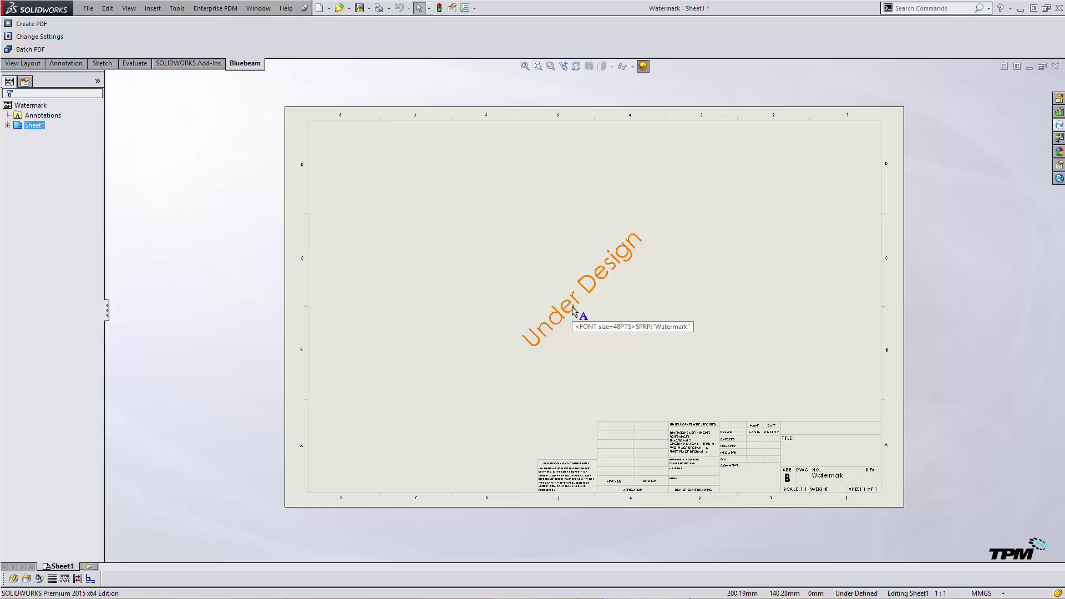
{"action": "left_click", "coordinate": [574, 311]}
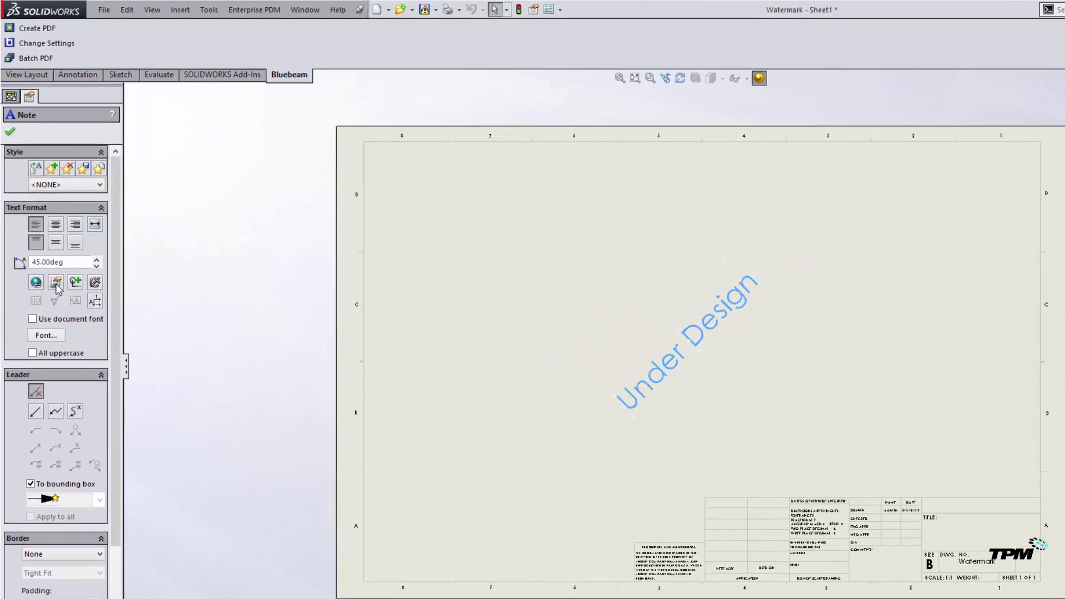
{"action": "left_click", "coordinate": [56, 283]}
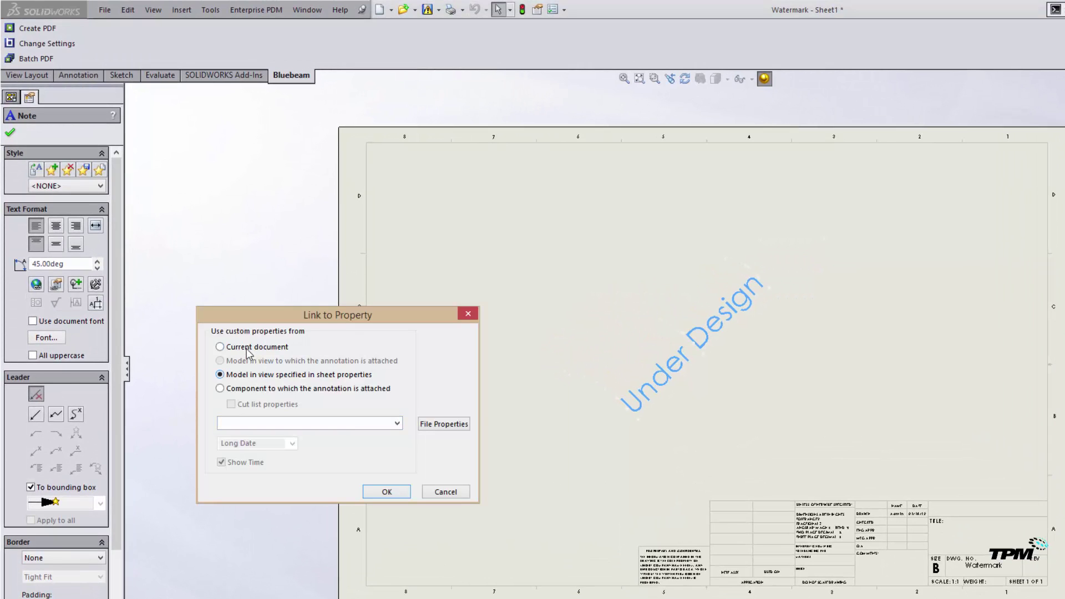
{"action": "left_click", "coordinate": [248, 348]}
{"action": "left_click", "coordinate": [397, 423]}
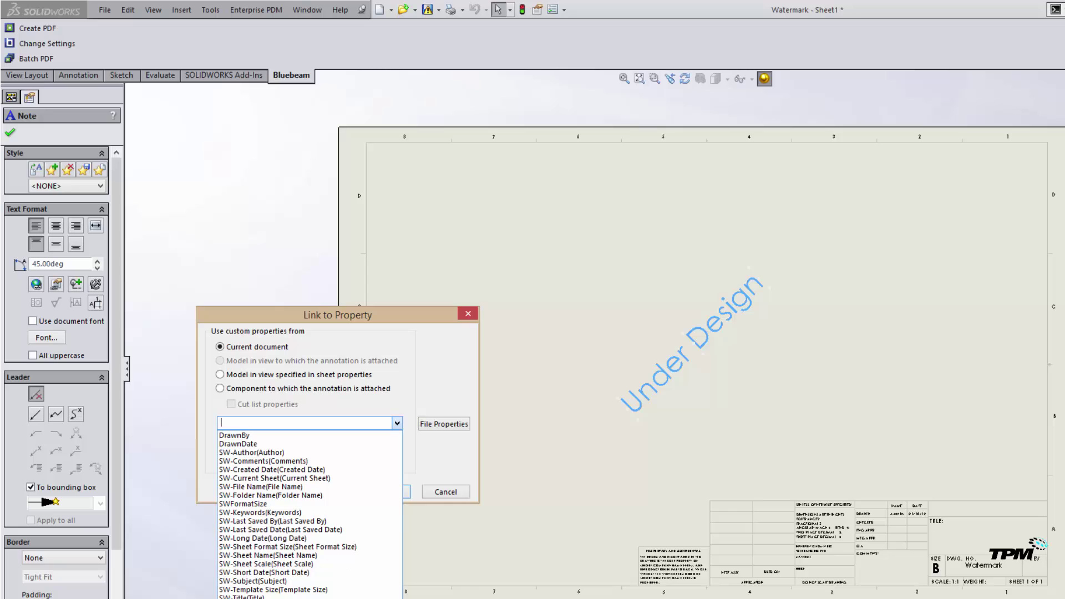
Close the link dialog, open the drawing's custom properties and retype 'Watermark' in row 2's name.
{"action": "left_click", "coordinate": [447, 493]}
{"action": "left_click", "coordinate": [447, 492]}
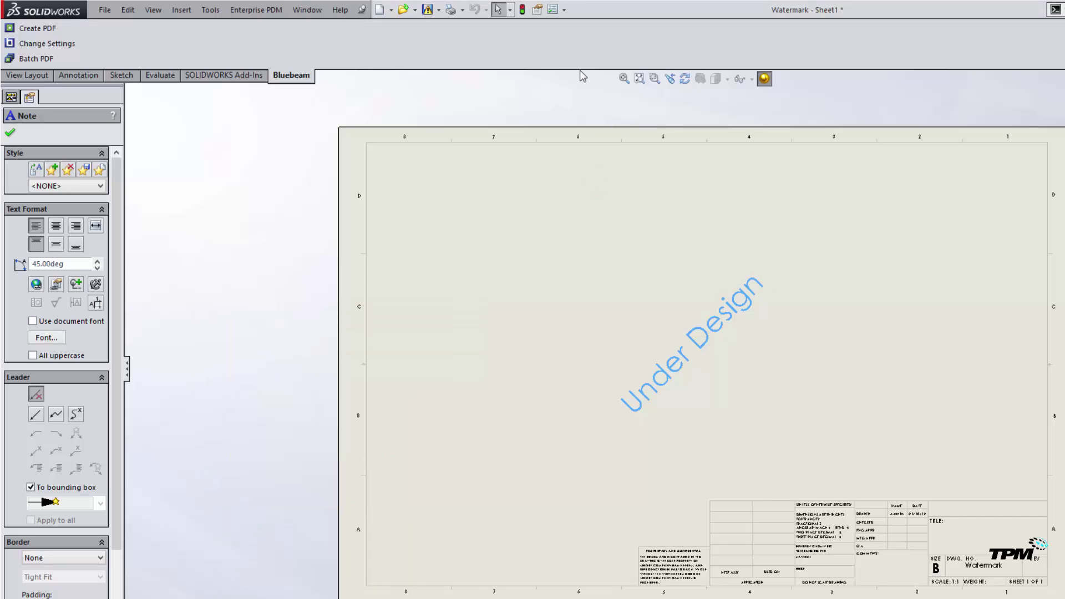
{"action": "left_click", "coordinate": [538, 11]}
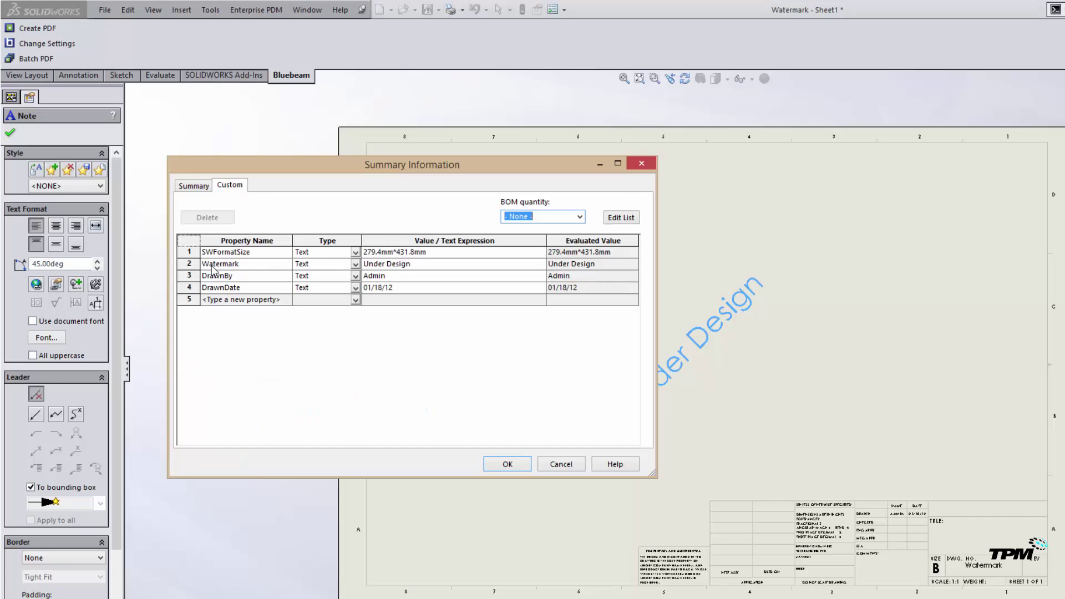
{"action": "left_click", "coordinate": [241, 262]}
{"action": "double_click", "coordinate": [195, 265]}
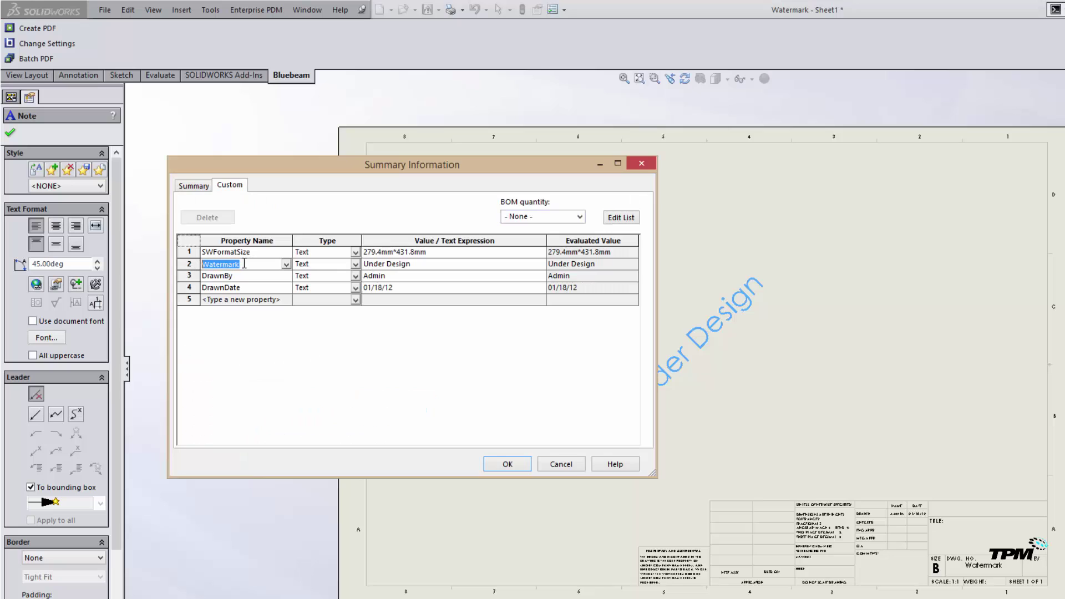
{"action": "type", "text": "Watermark"}
{"action": "double_click", "coordinate": [196, 266]}
Finish the note, then select the Watermark edit box on the Drawing Card's Comments tab.
{"action": "left_click", "coordinate": [562, 466]}
{"action": "left_click", "coordinate": [606, 494]}
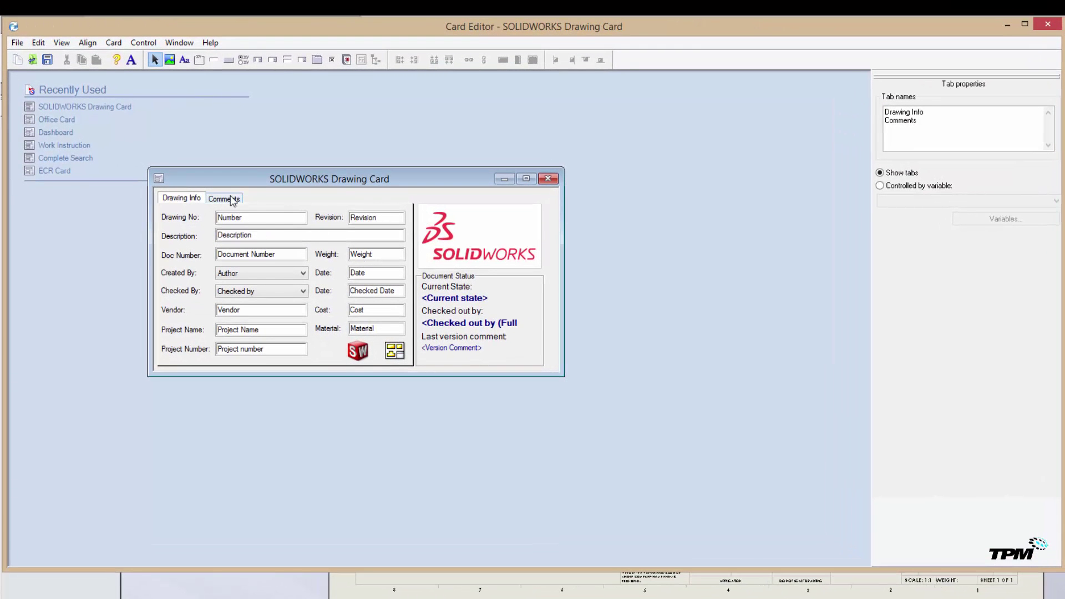
{"action": "left_click", "coordinate": [224, 199]}
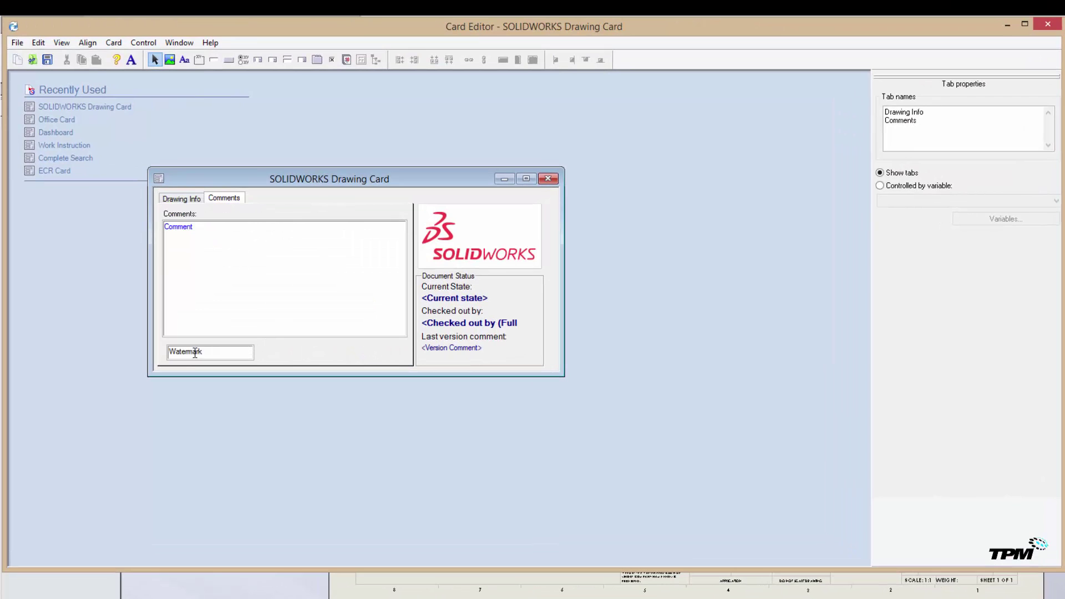
{"action": "left_click", "coordinate": [195, 354]}
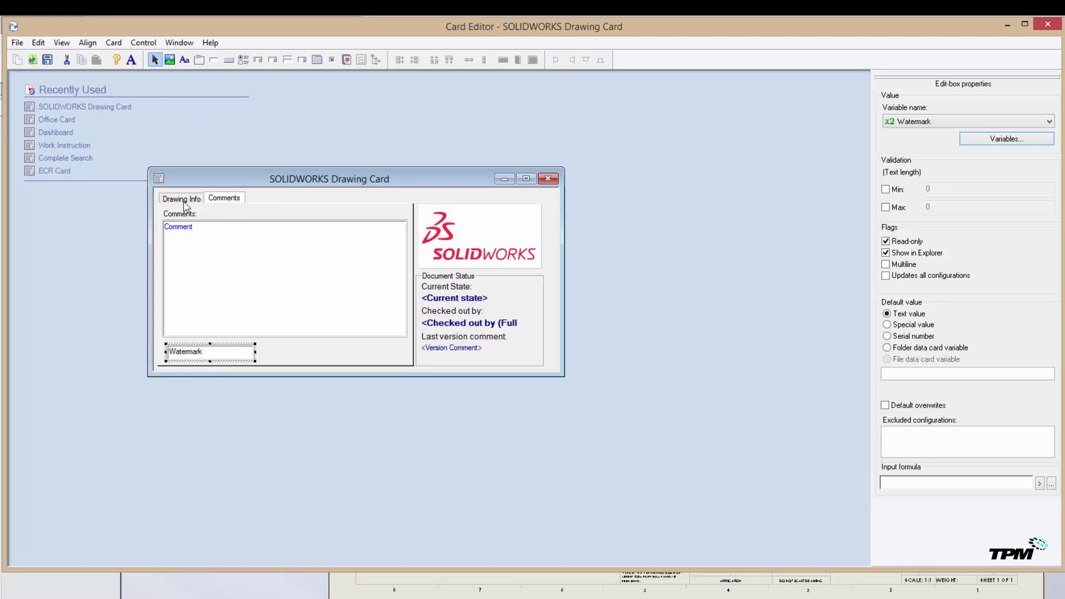
{"action": "left_click", "coordinate": [185, 201]}
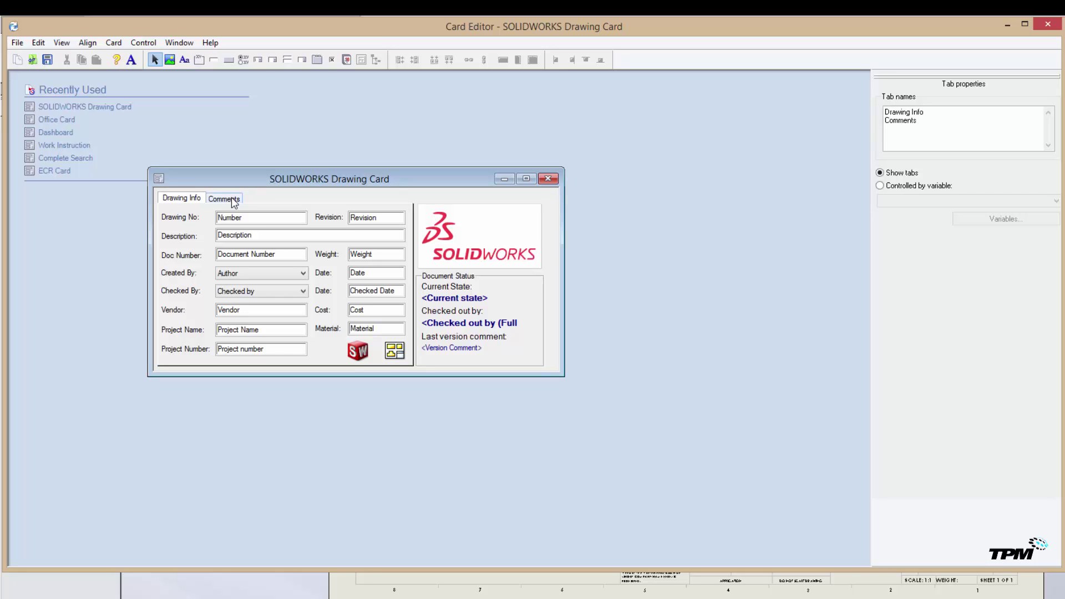
{"action": "left_click", "coordinate": [232, 200]}
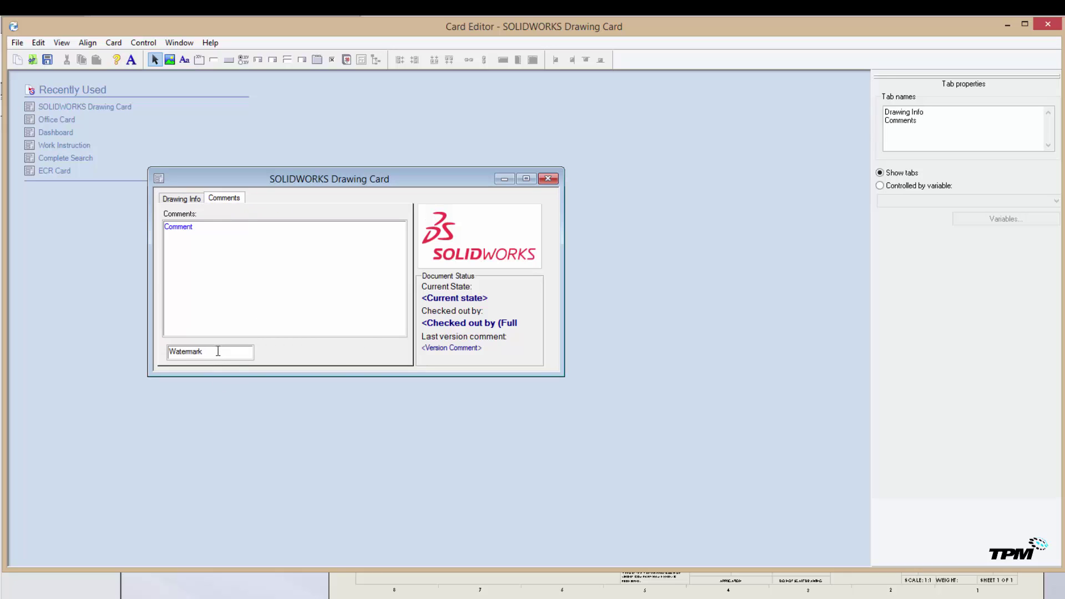
{"action": "left_click", "coordinate": [200, 354]}
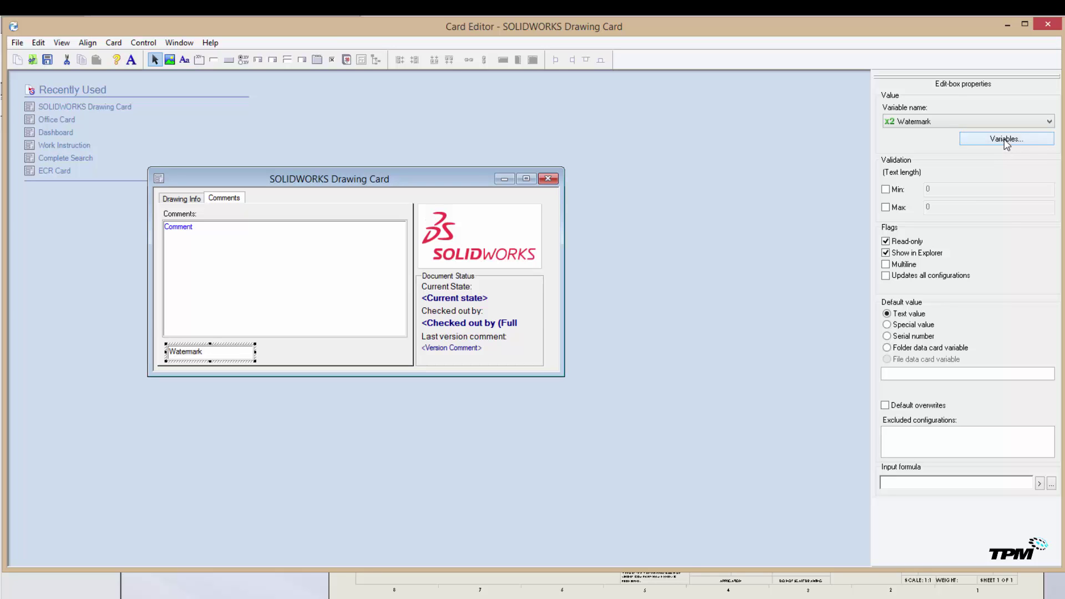
Review the Watermark variable's CustomProperty block, Watermark attribute name and file extension sets, then cancel.
{"action": "left_click", "coordinate": [1006, 141]}
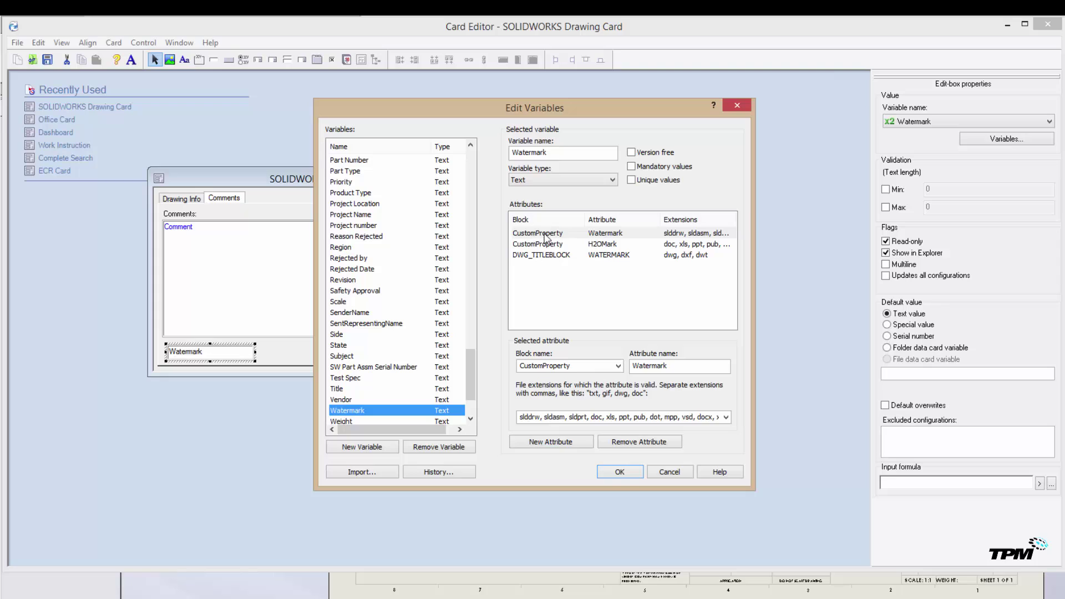
{"action": "left_click", "coordinate": [546, 236]}
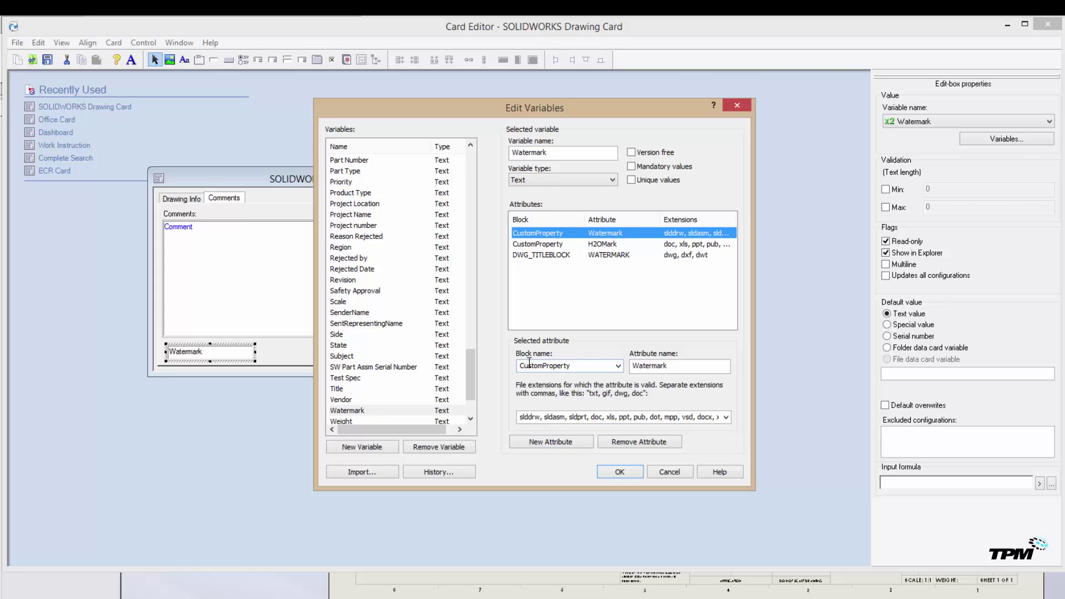
{"action": "left_click", "coordinate": [585, 364]}
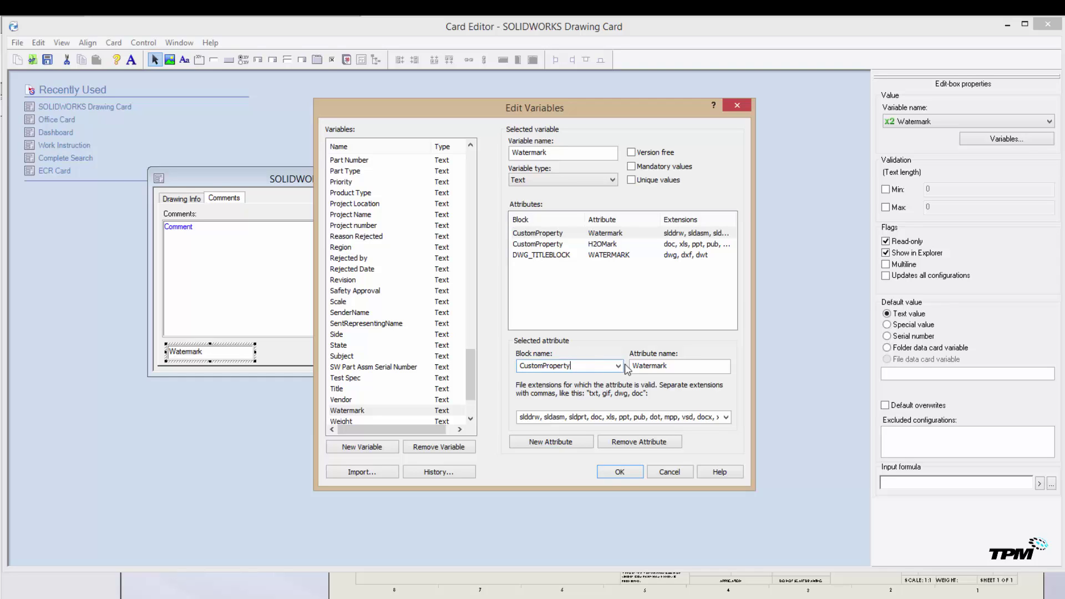
{"action": "left_click_drag", "start_coordinate": [682, 365], "coordinate": [627, 367]}
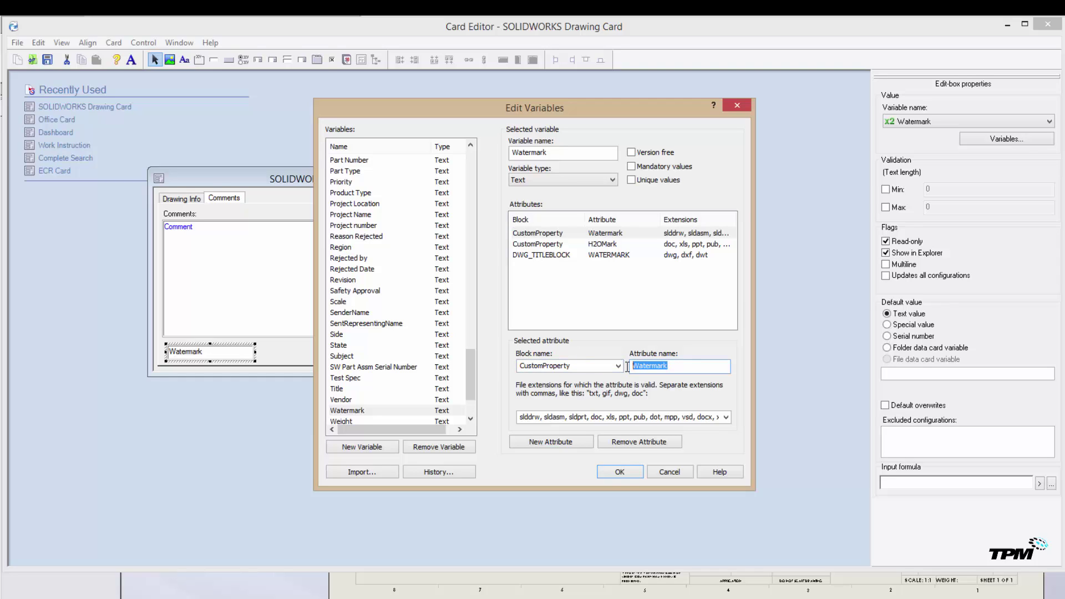
{"action": "left_click", "coordinate": [688, 365]}
{"action": "double_click", "coordinate": [677, 366]}
{"action": "left_click", "coordinate": [678, 365]}
{"action": "left_click", "coordinate": [725, 417]}
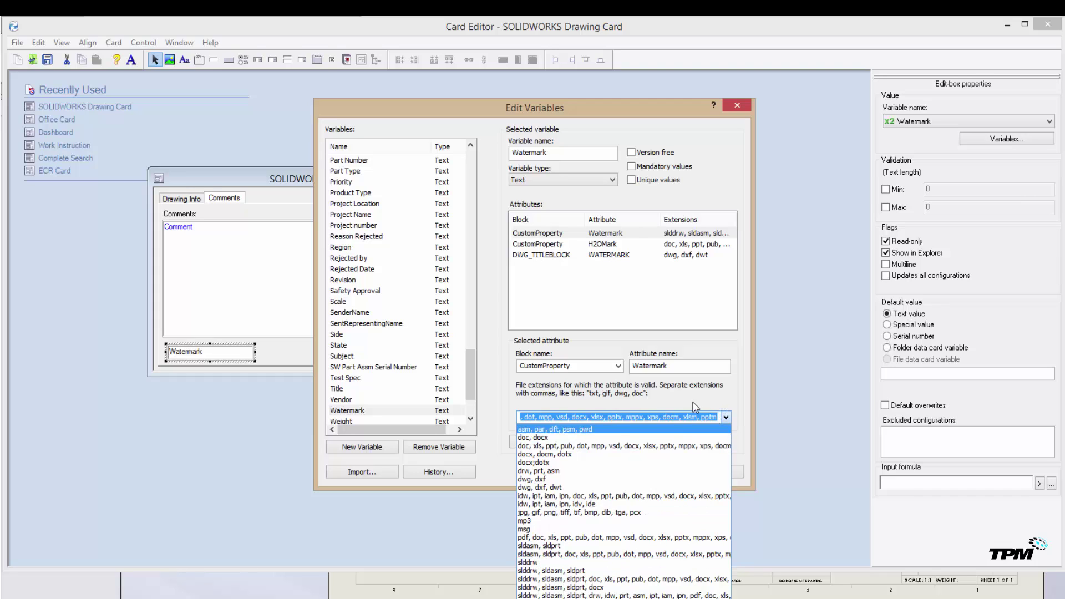
{"action": "left_click", "coordinate": [665, 414]}
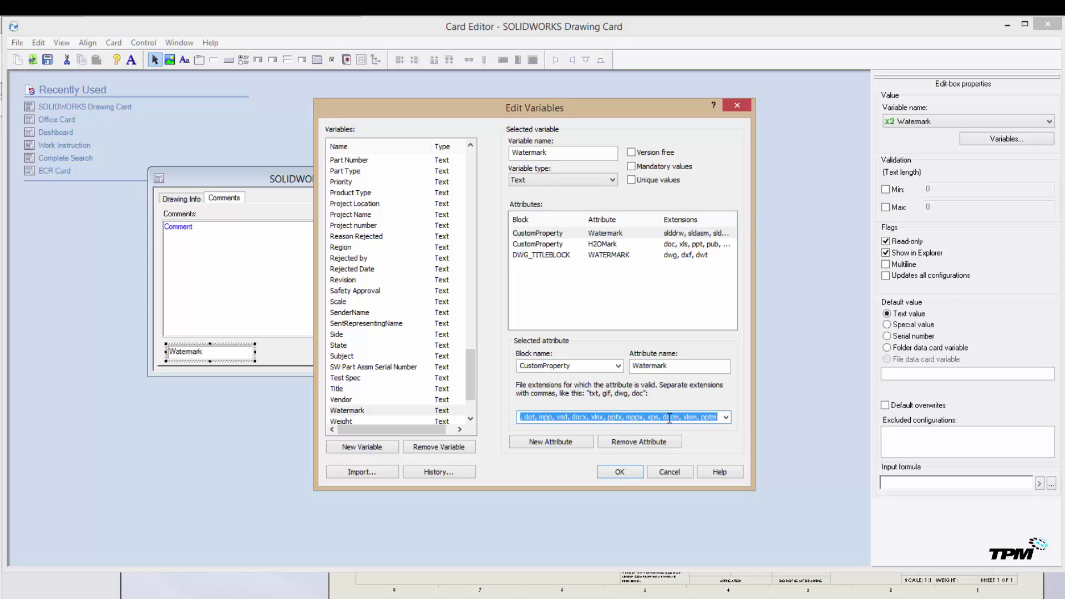
Open the Actions tab of the Default Workflow's Passed approval transition (Waiting for approval to Approved).
{"action": "left_click", "coordinate": [675, 471]}
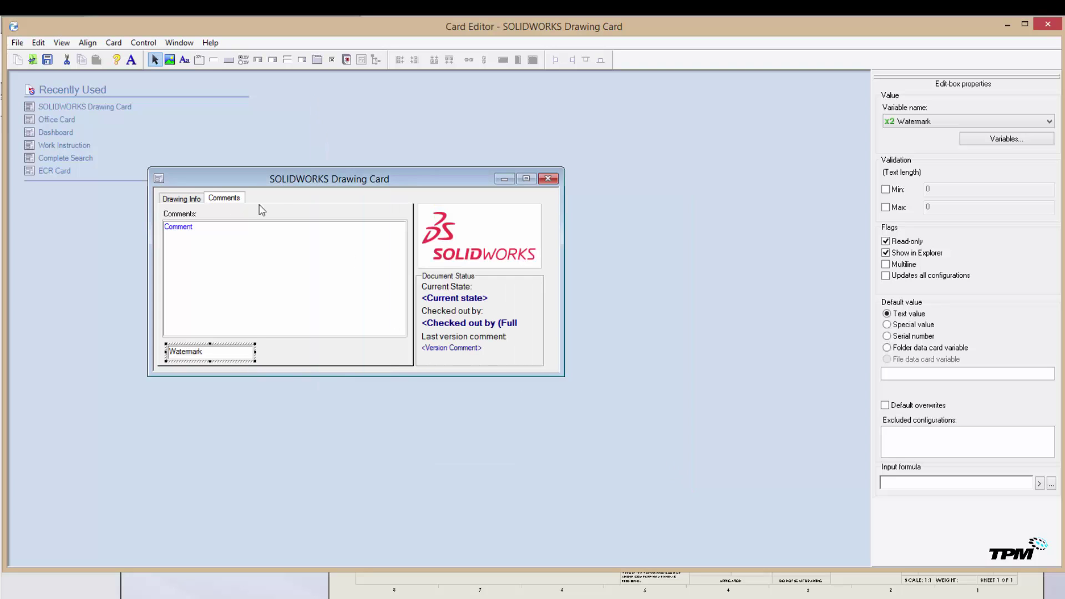
{"action": "left_click", "coordinate": [394, 373]}
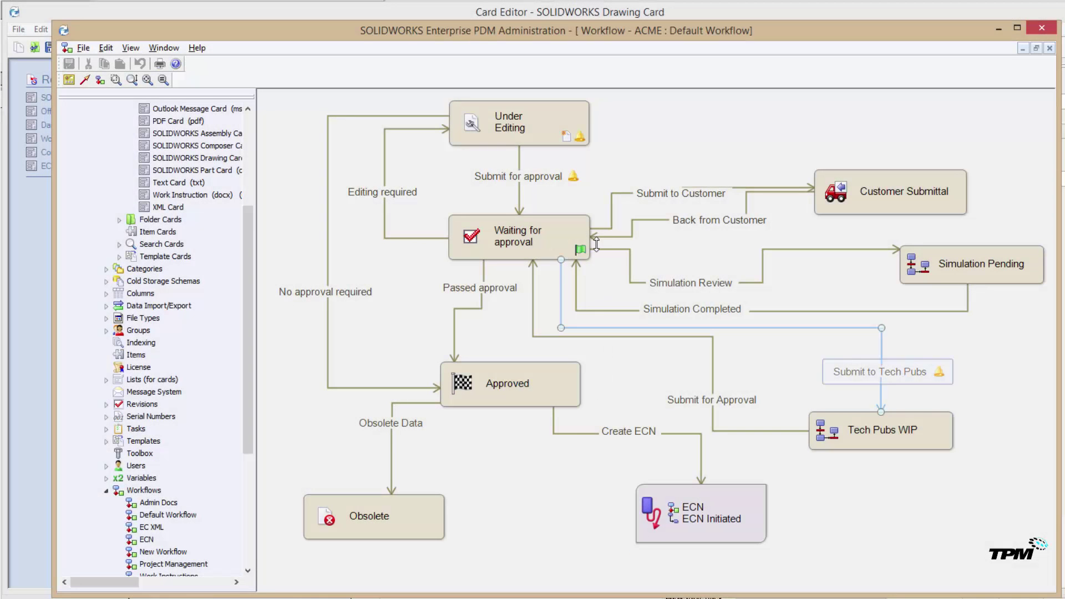
{"action": "left_click", "coordinate": [570, 152]}
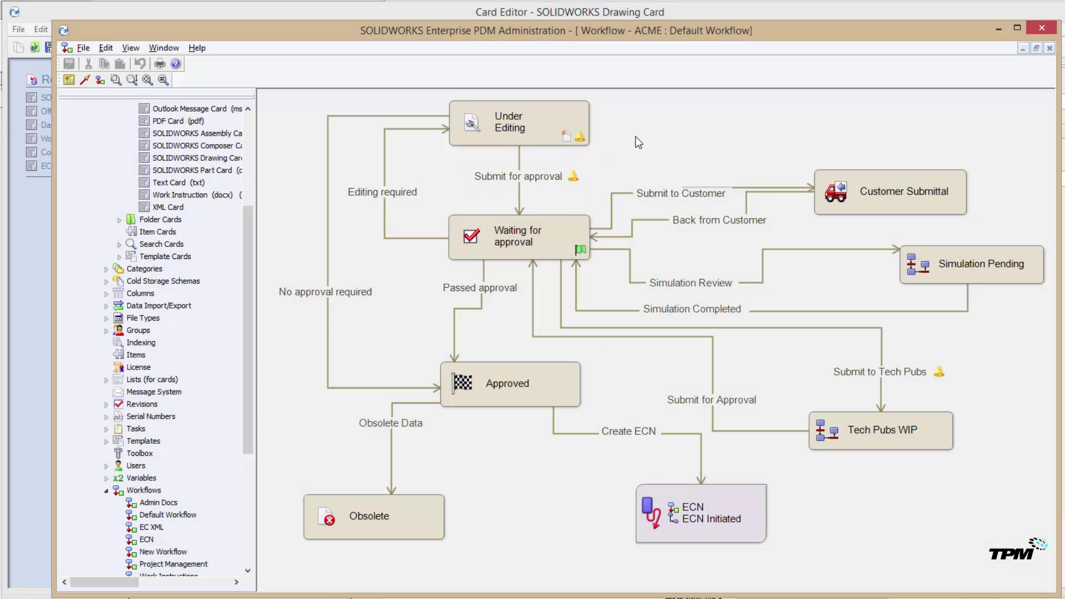
{"action": "left_click", "coordinate": [524, 179]}
{"action": "left_click", "coordinate": [513, 122]}
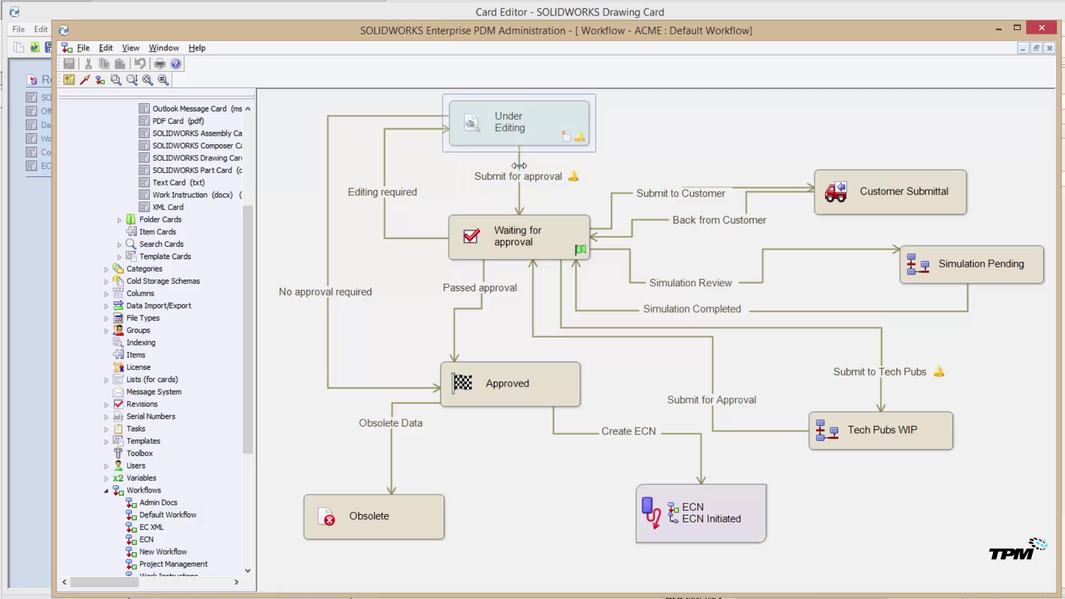
{"action": "left_click", "coordinate": [518, 176]}
{"action": "left_click", "coordinate": [493, 290]}
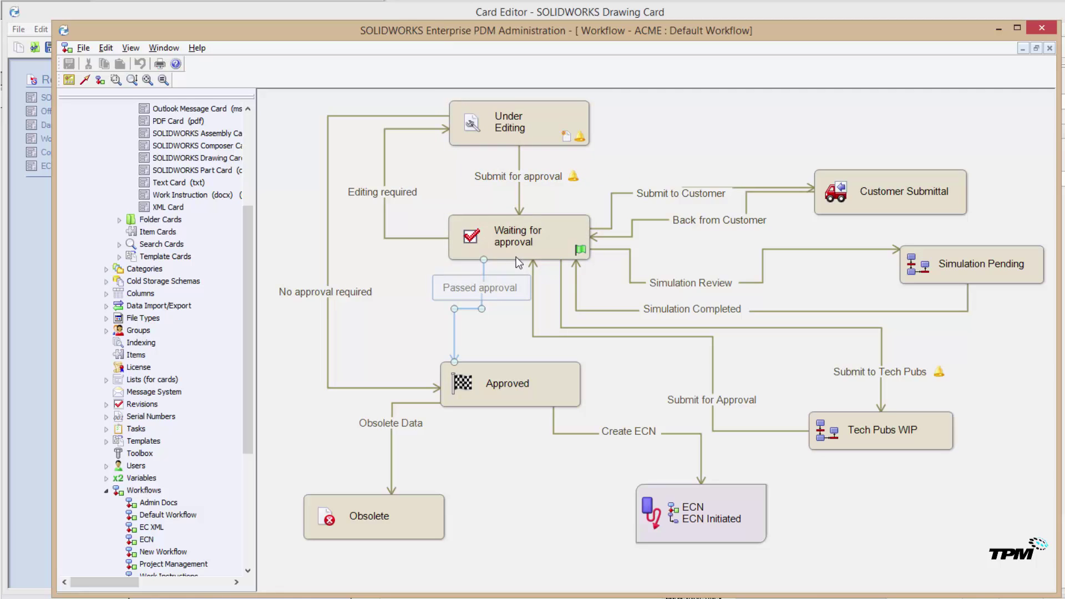
{"action": "left_click", "coordinate": [516, 255]}
{"action": "left_click", "coordinate": [513, 251]}
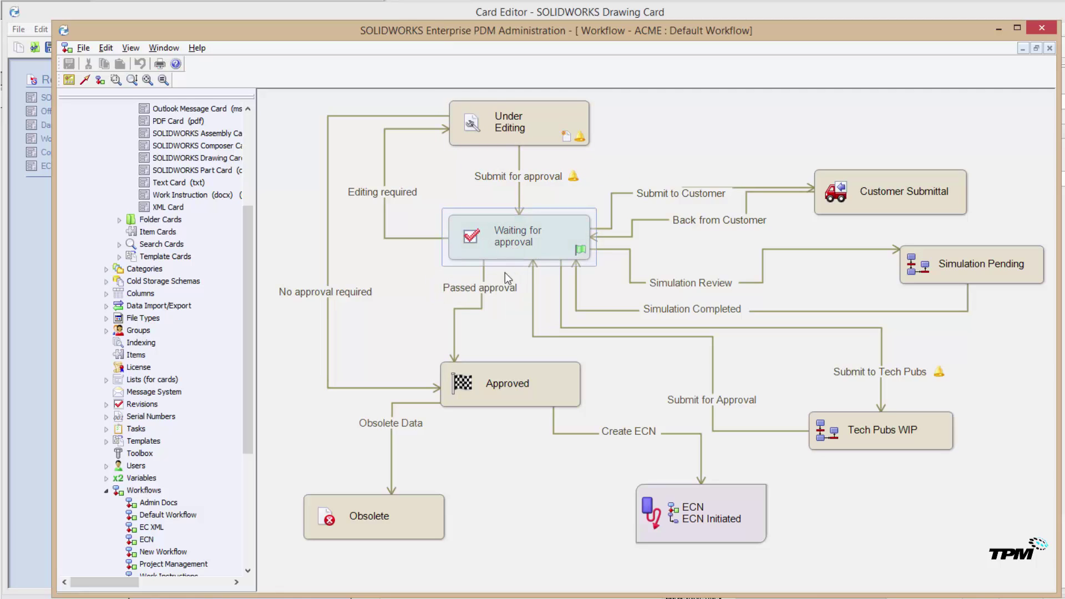
{"action": "left_click", "coordinate": [496, 288]}
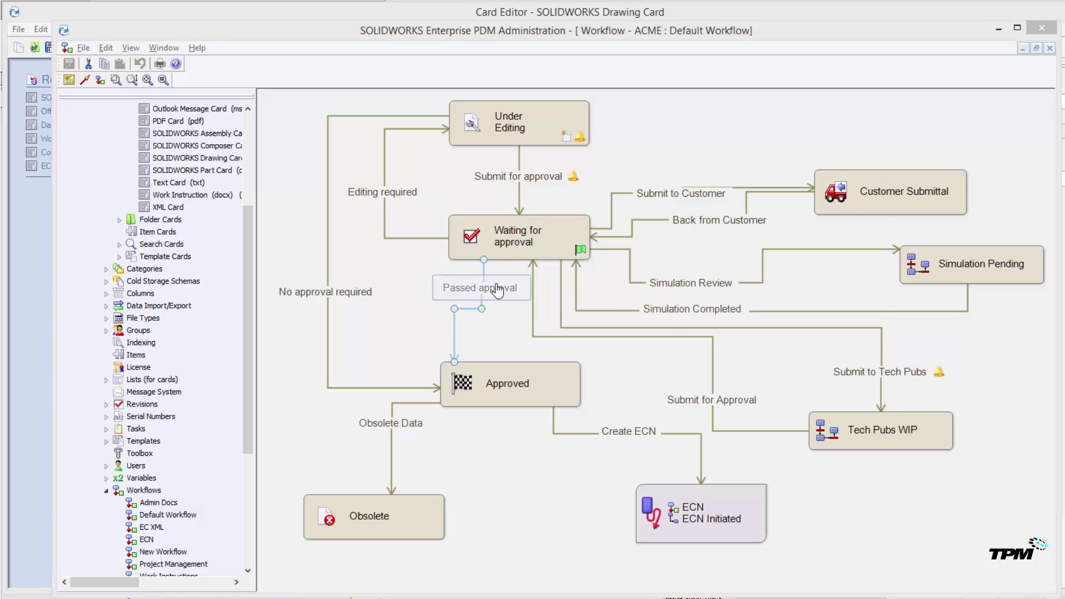
{"action": "double_click", "coordinate": [498, 290]}
{"action": "left_click", "coordinate": [579, 312]}
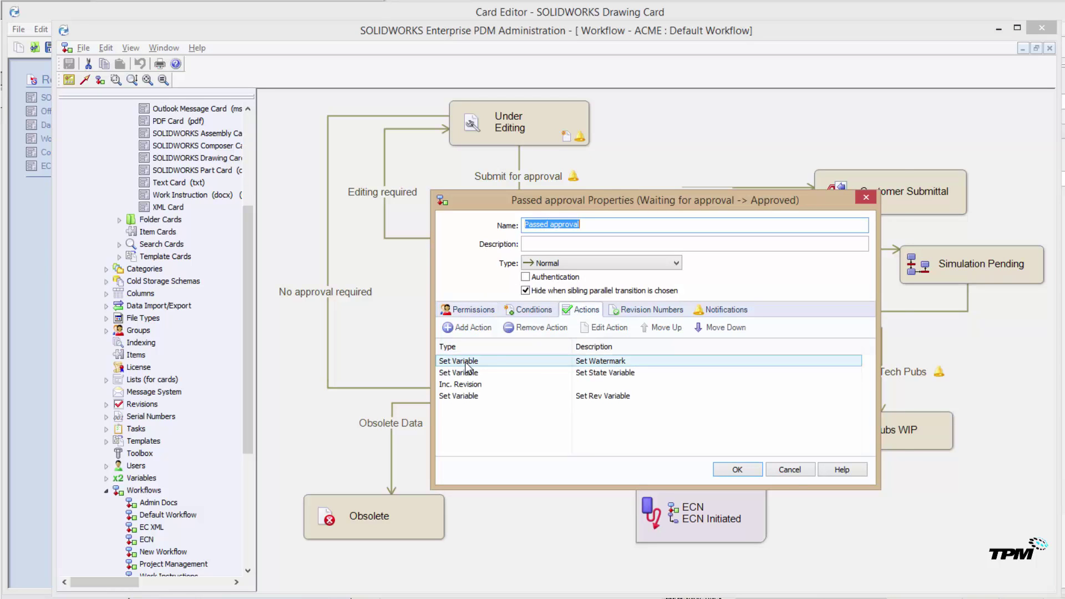
Open the Set Watermark action and review its action type and target Watermark variable.
{"action": "double_click", "coordinate": [487, 361]}
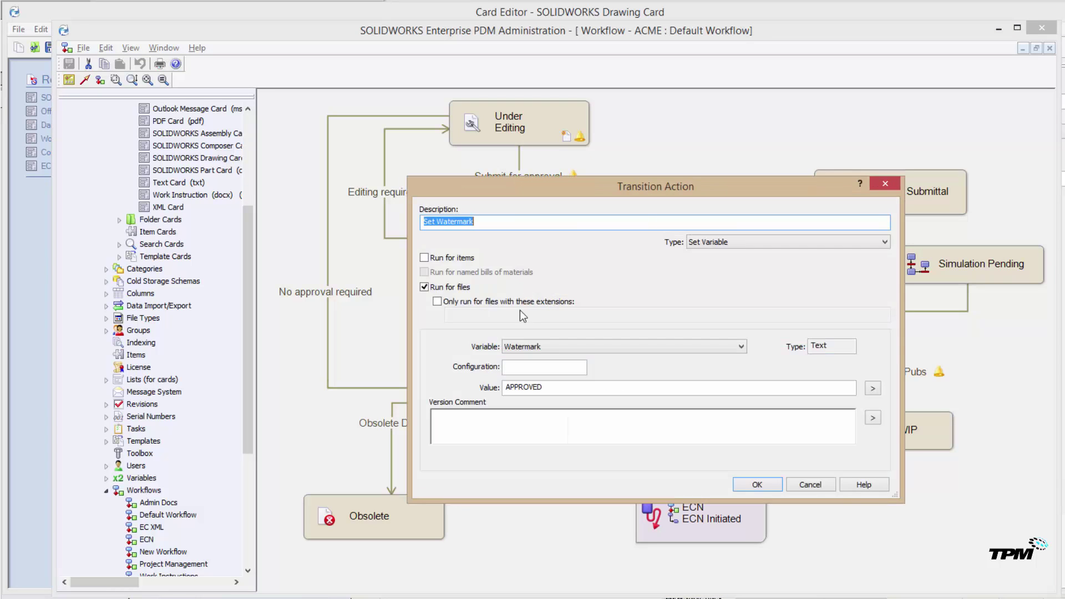
{"action": "key", "text": "End"}
{"action": "left_click", "coordinate": [430, 221], "text": "shift"}
{"action": "left_click", "coordinate": [724, 241]}
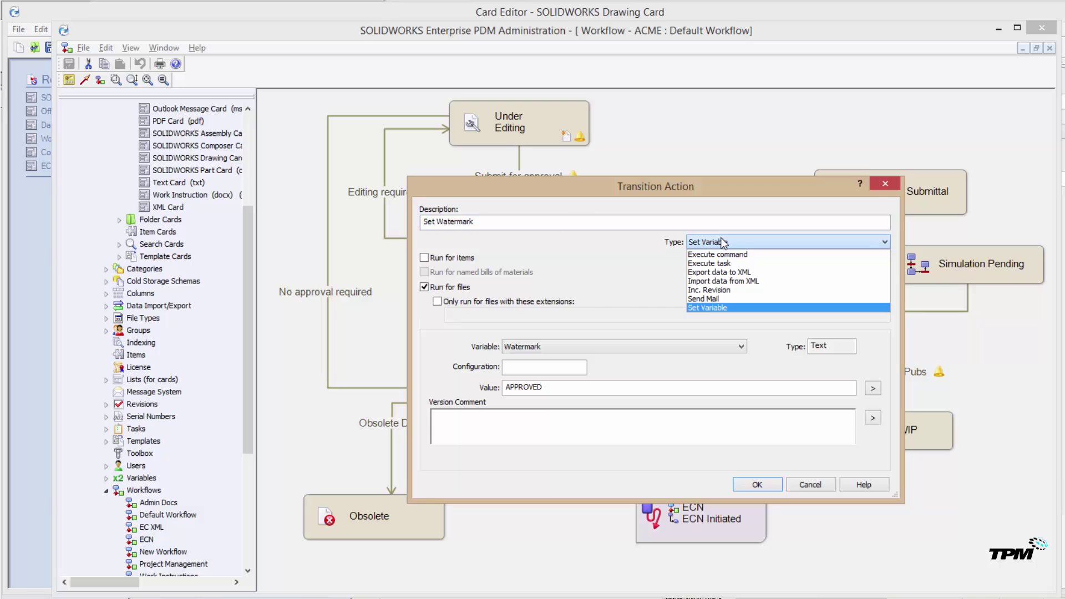
{"action": "left_click", "coordinate": [666, 352]}
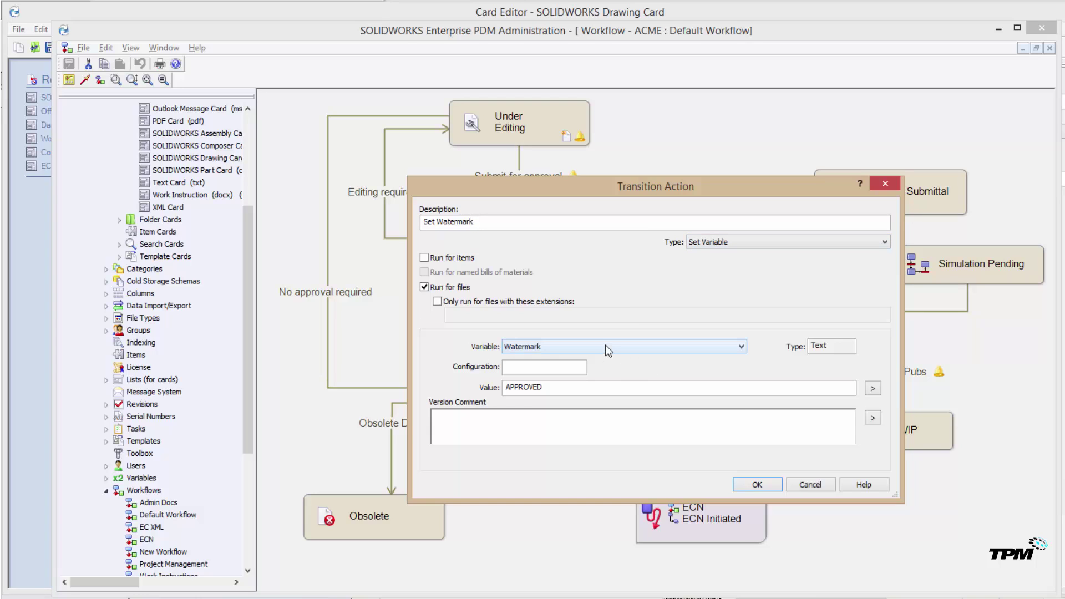
{"action": "left_click", "coordinate": [604, 345]}
{"action": "left_click", "coordinate": [649, 352]}
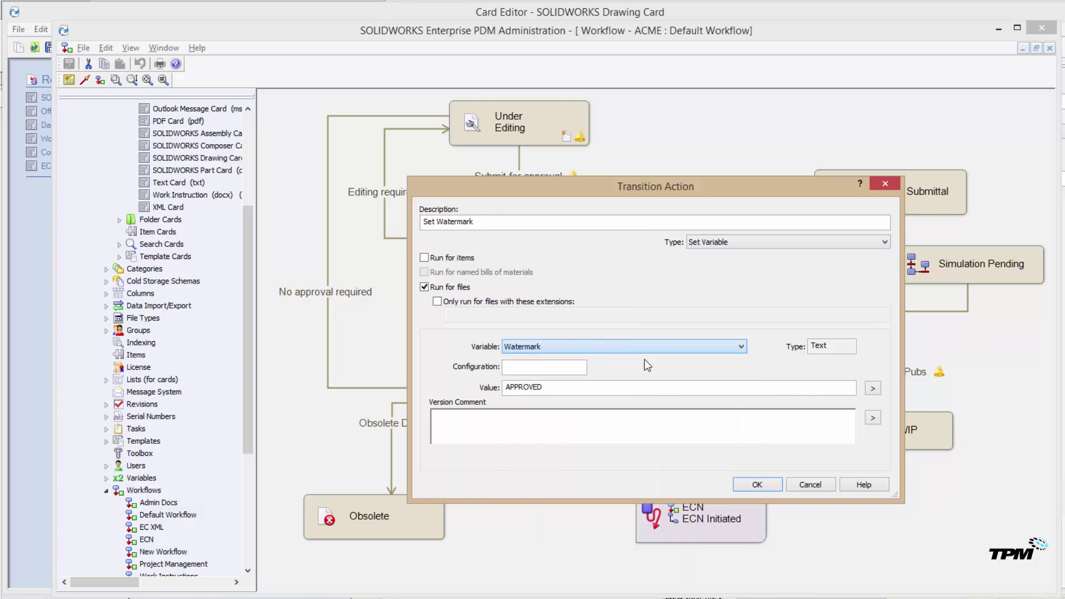
Replace the APPROVED value with the Dest. State placeholder %deststatus% and close both dialogs.
{"action": "double_click", "coordinate": [503, 387]}
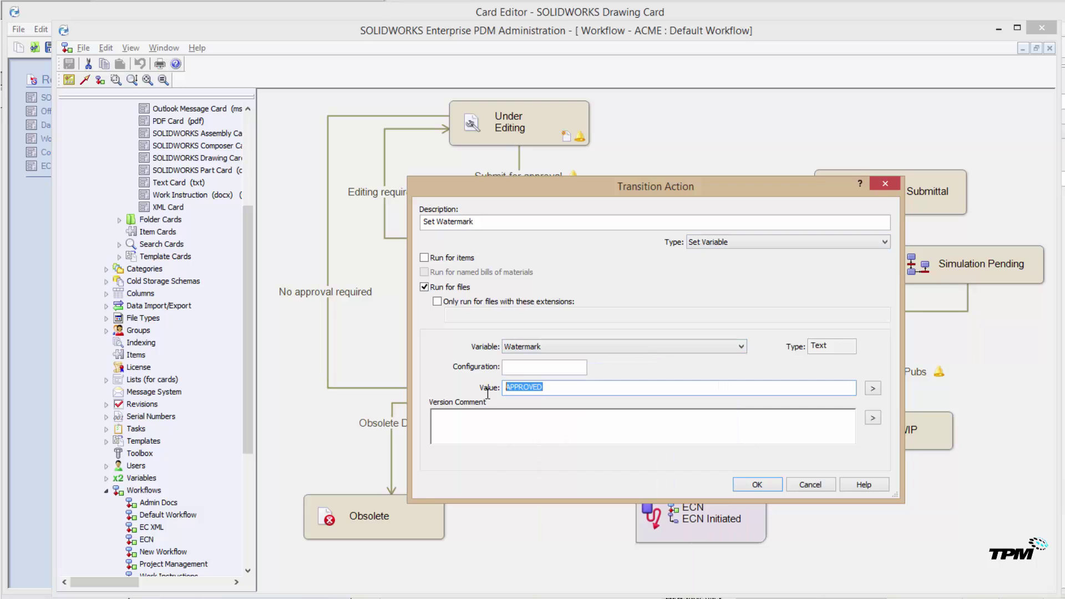
{"action": "left_click", "coordinate": [582, 391]}
{"action": "key", "text": "ctrl+a"}
{"action": "left_click_drag", "start_coordinate": [603, 189], "coordinate": [566, 178]}
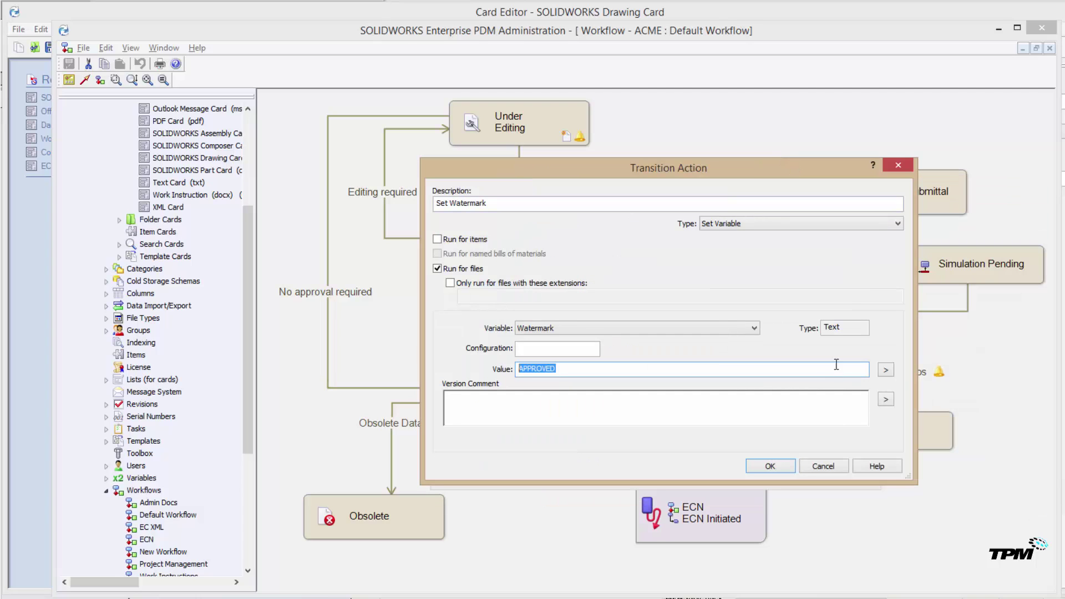
{"action": "left_click", "coordinate": [885, 370]}
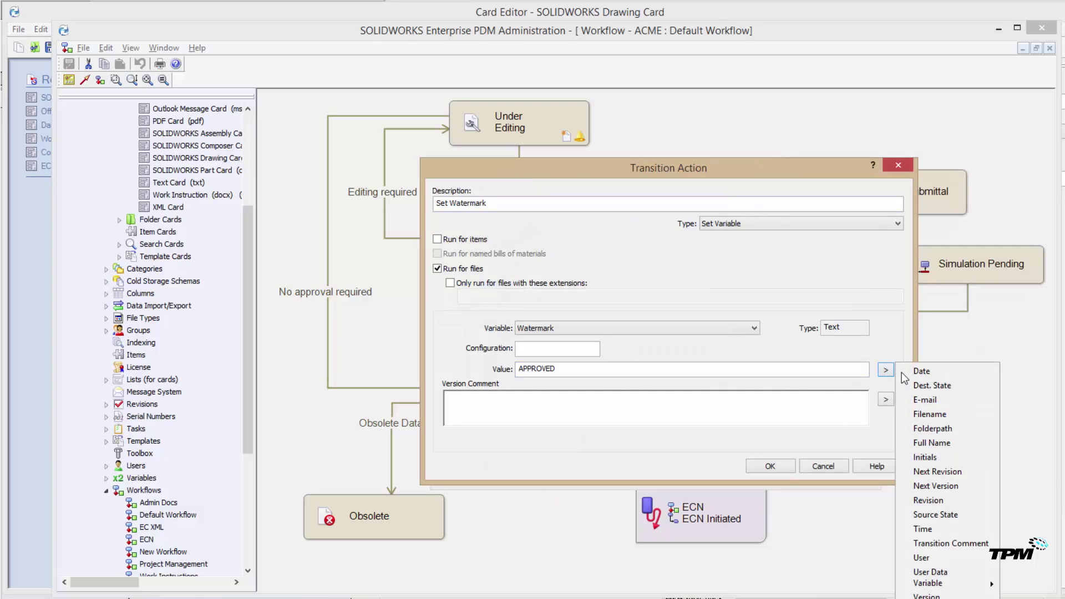
{"action": "left_click", "coordinate": [941, 385]}
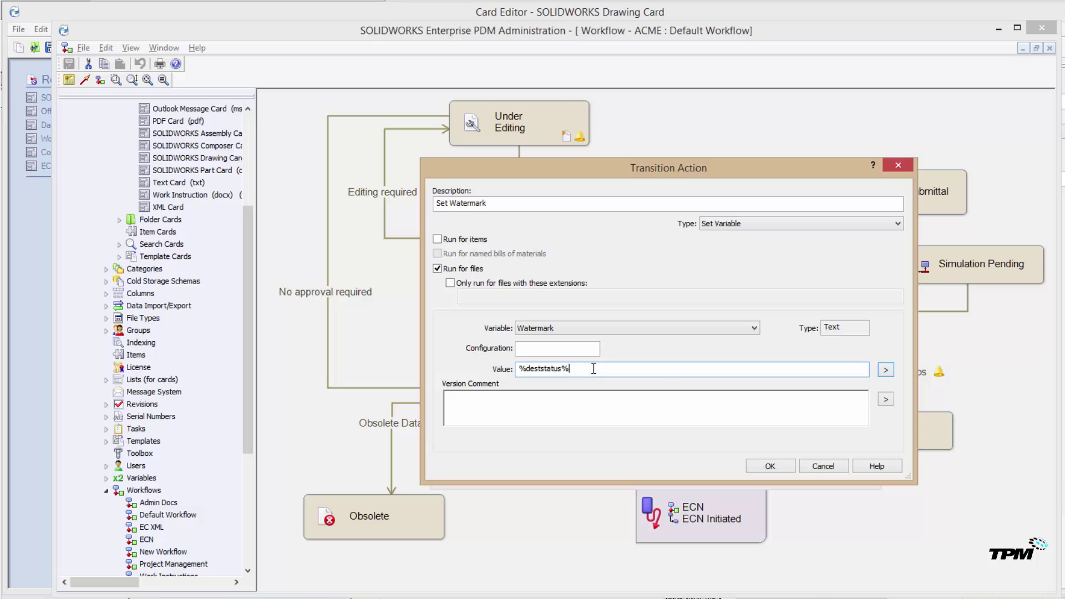
{"action": "left_click", "coordinate": [830, 466]}
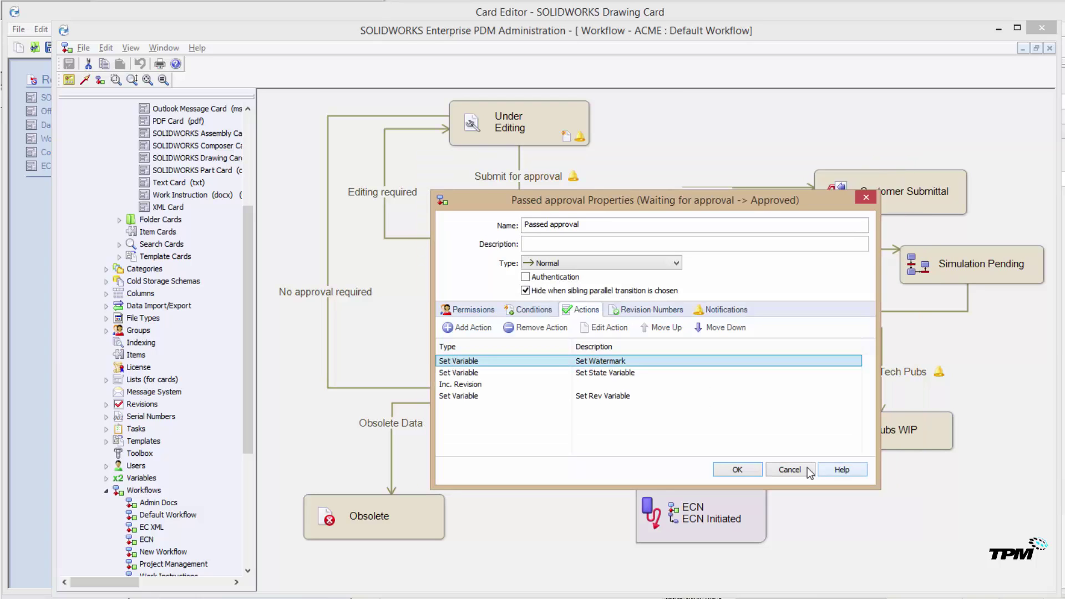
{"action": "left_click", "coordinate": [796, 471]}
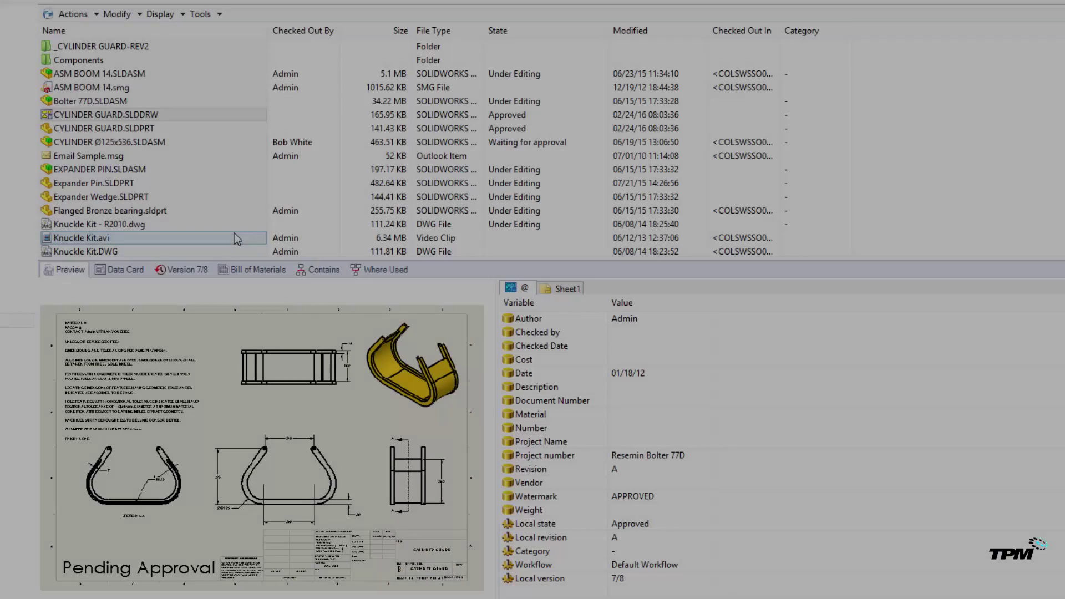
Select CYLINDER GUARD.SLDDRW in the vault to check version 8/8 and its Watermark value APPROVED.
{"action": "left_click", "coordinate": [136, 115]}
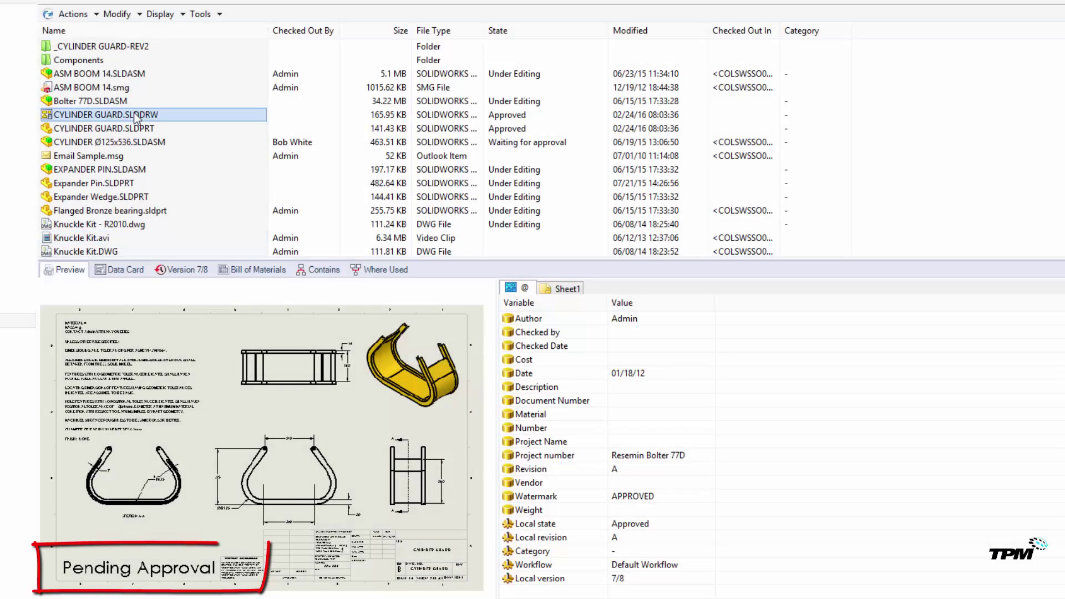